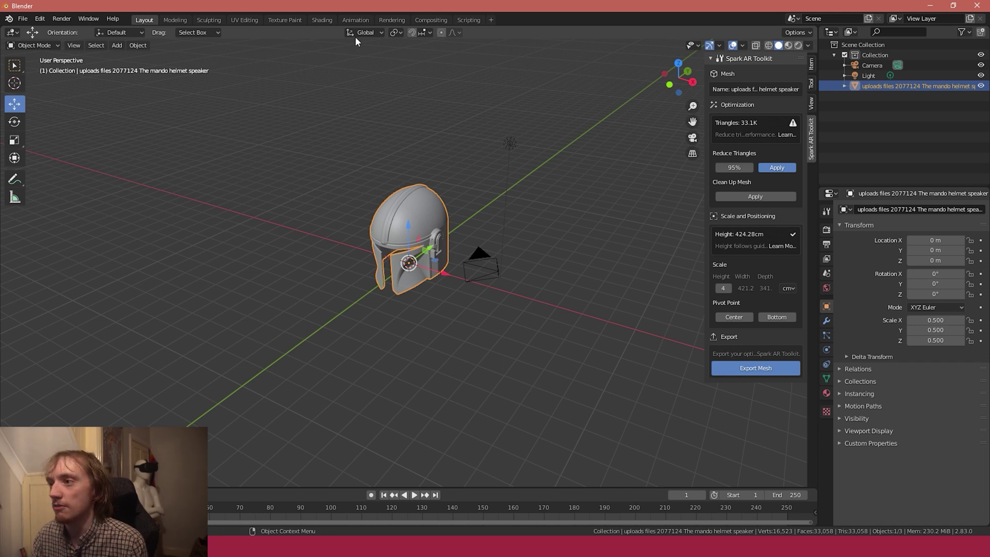
# Step: Switch to the Shading workspace and create a new material for the helmet
pyautogui.click(321, 20)
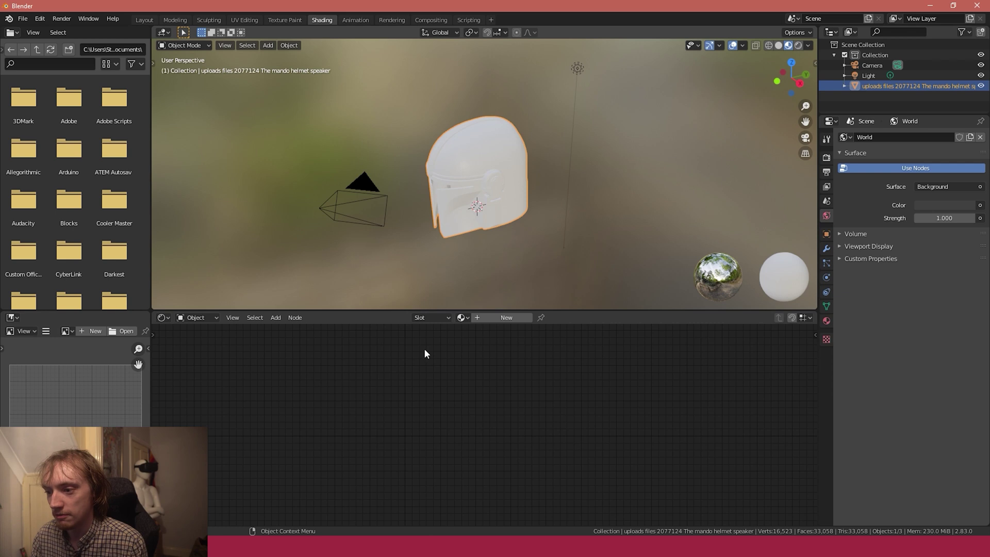
pyautogui.hotkey('alt', 'a')
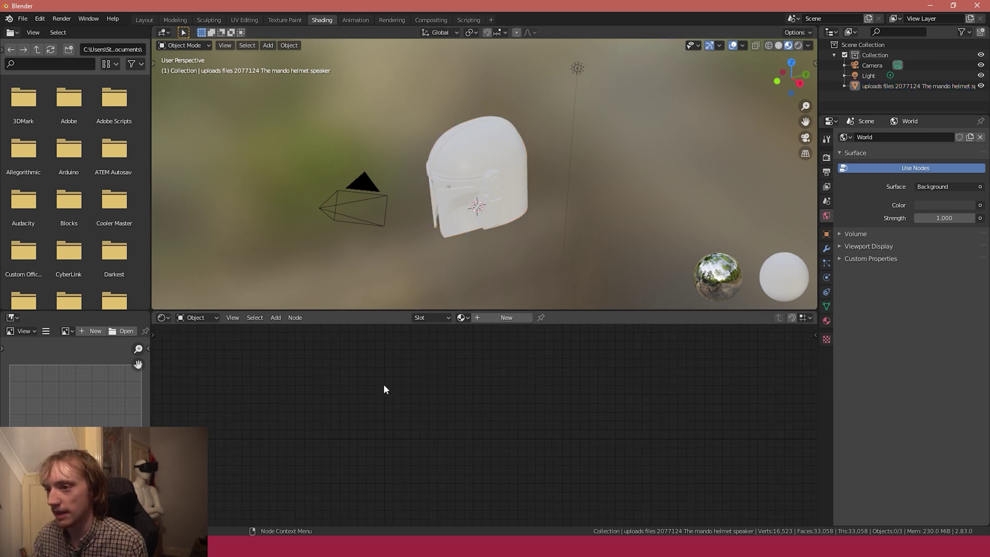
pyautogui.click(497, 318)
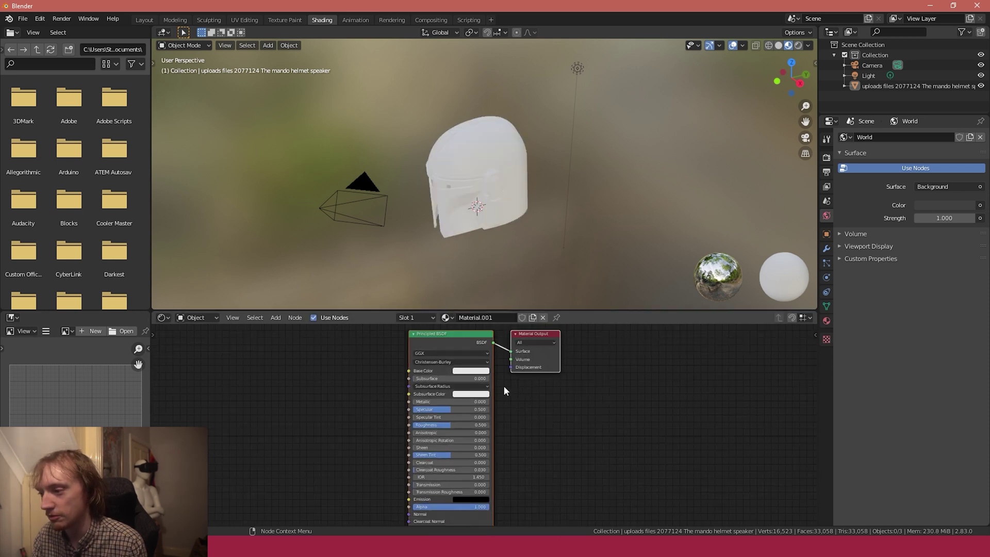
# Step: Delete the Principled BSDF node from the helmet's material
pyautogui.scroll(-1, 468, 373)
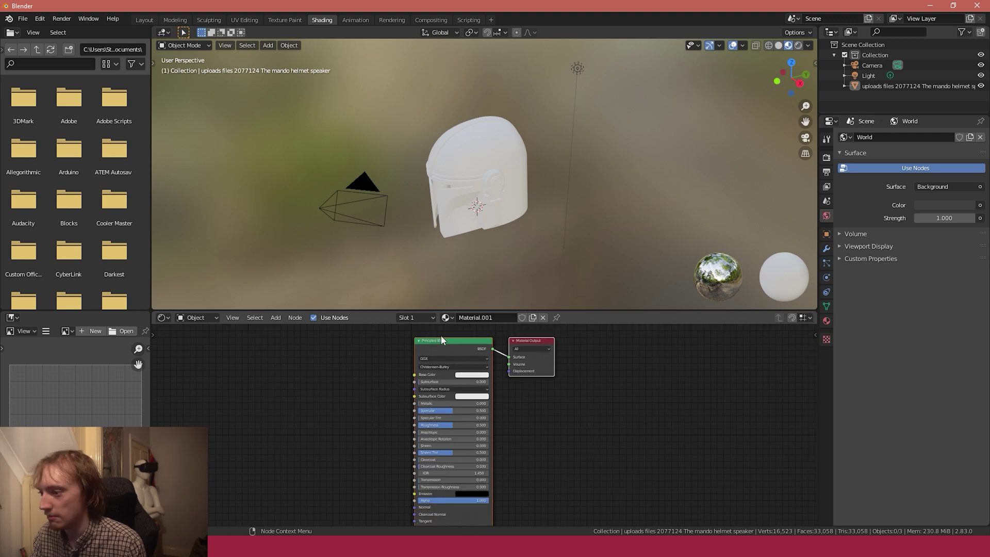
pyautogui.moveTo(439, 341); pyautogui.dragTo(418, 339)
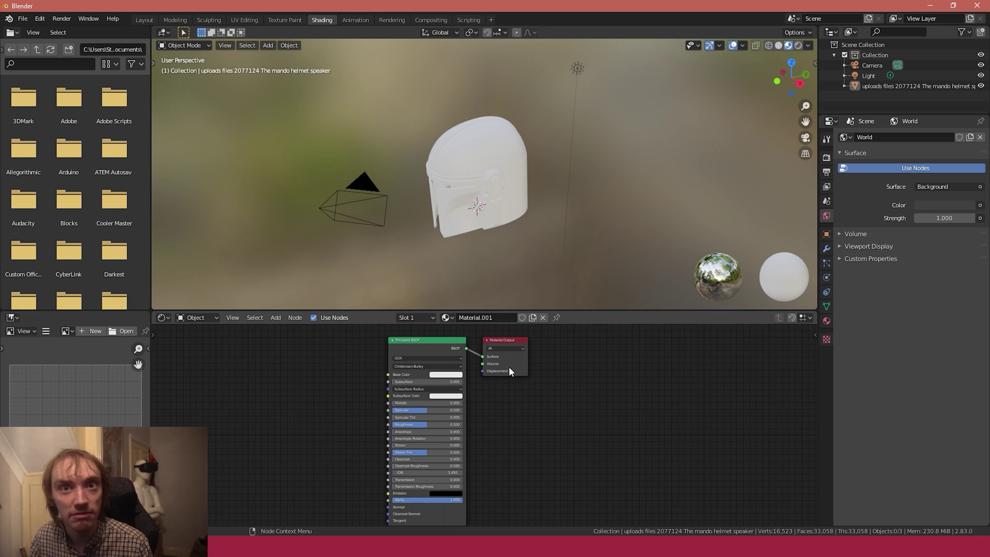
pyautogui.click(442, 344)
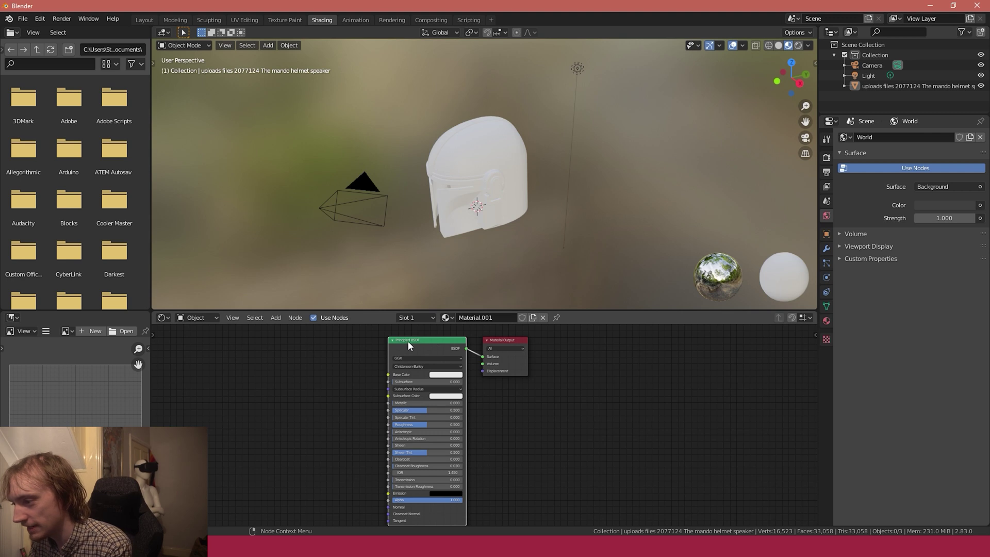
pyautogui.press('x')
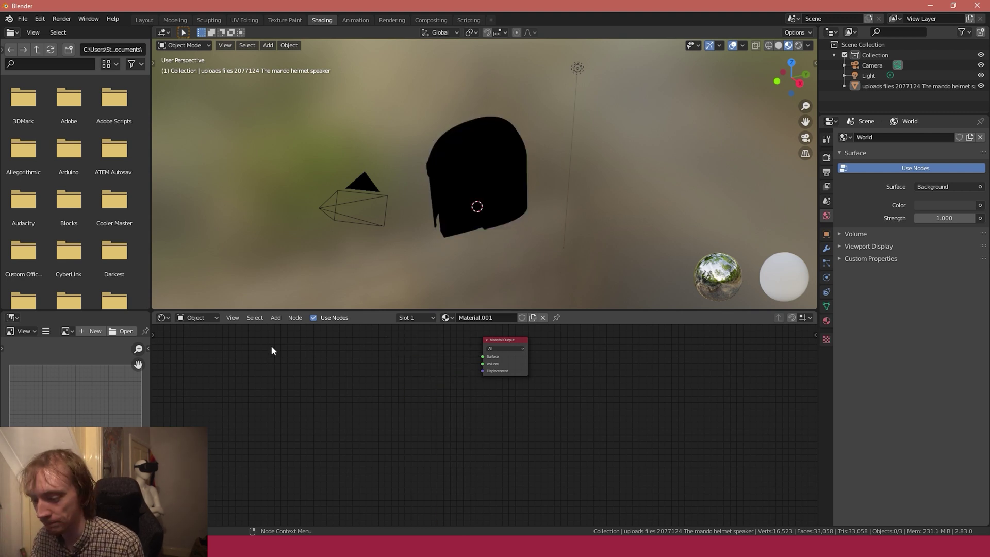
# Step: Add a Fresnel node and place it well before the Material Output node
pyautogui.rightClick(281, 366)
pyautogui.click(276, 317)
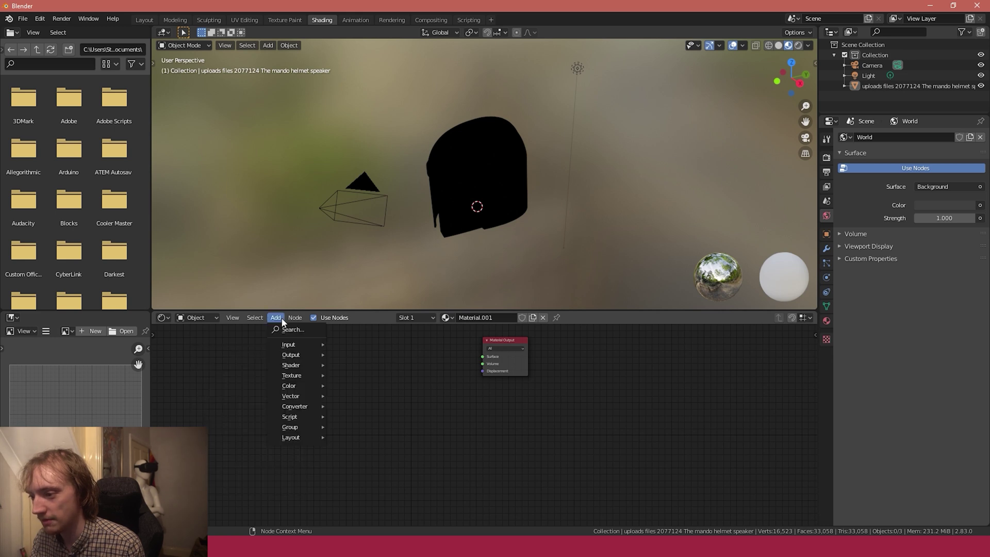
pyautogui.click(281, 330)
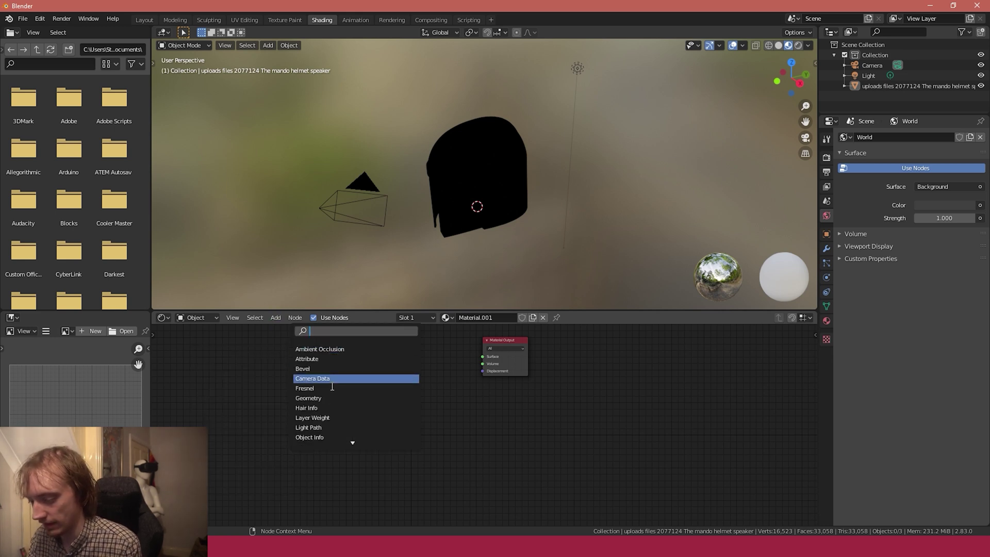
pyautogui.write('fres')
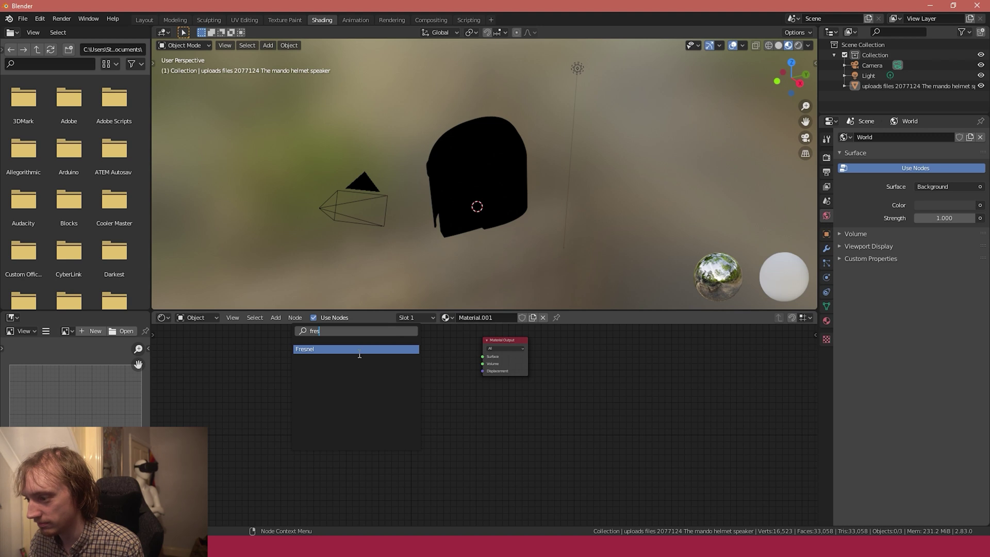
pyautogui.click(360, 354)
pyautogui.click(338, 368)
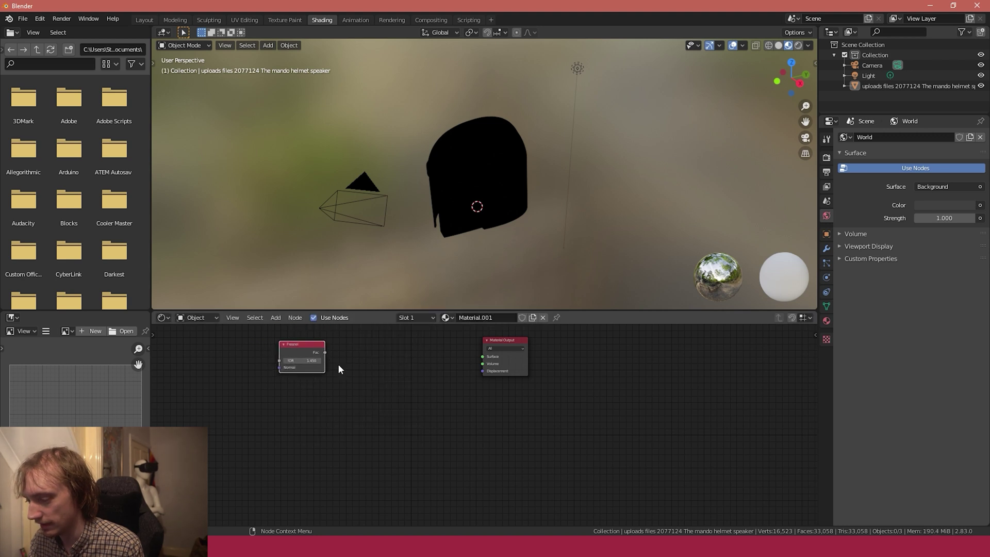
# Step: Add a Diffuse BSDF node and place it below the Fresnel node
pyautogui.rightClick(298, 429)
pyautogui.click(359, 478)
pyautogui.click(281, 319)
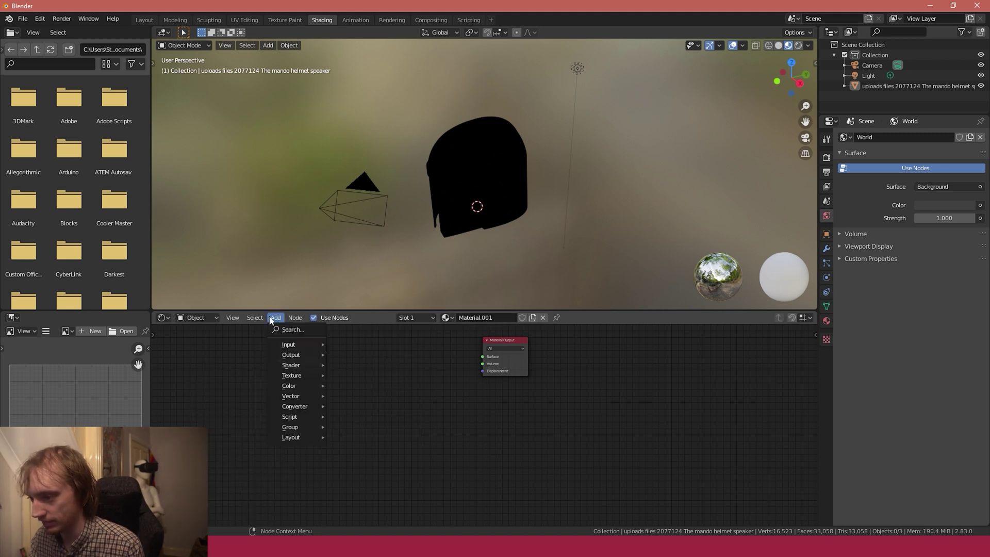
pyautogui.click(308, 337)
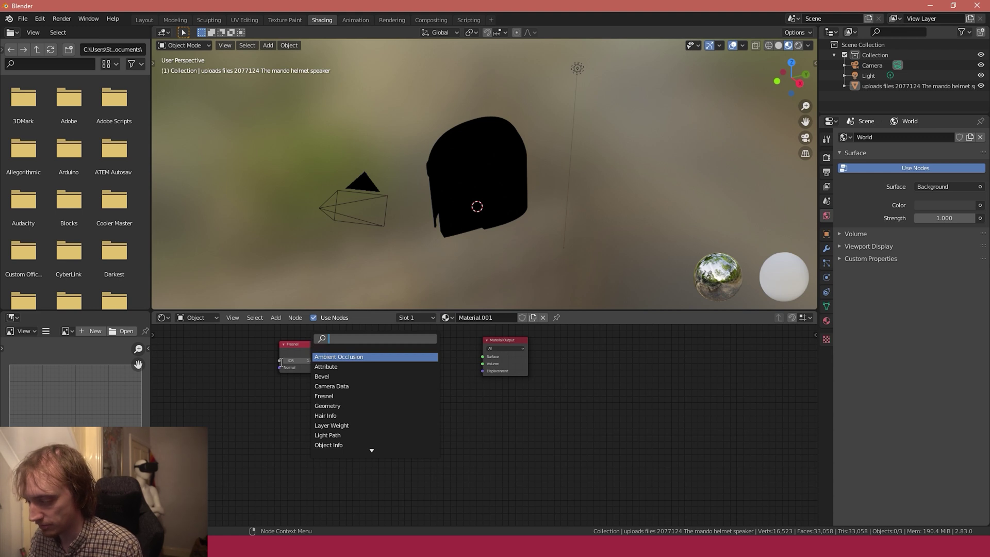
pyautogui.write('diffus')
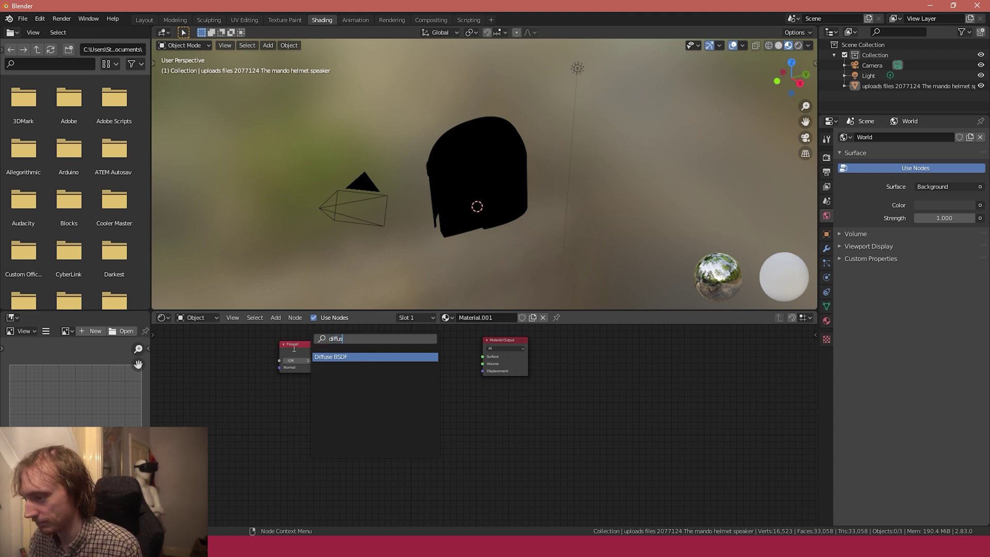
pyautogui.press('Return')
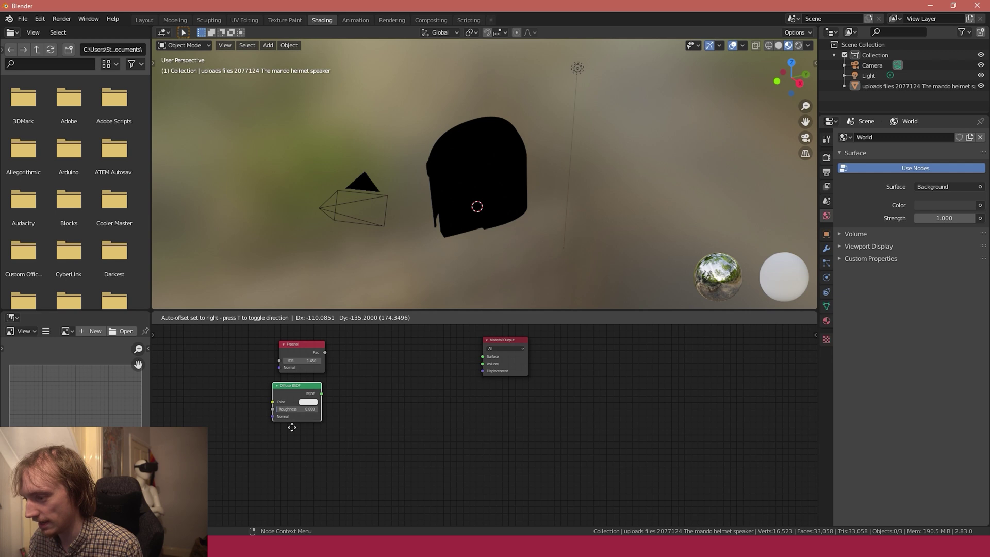
pyautogui.click(292, 436)
# Step: Add a Glossy BSDF node and place it below the Diffuse BSDF node
pyautogui.rightClick(299, 458)
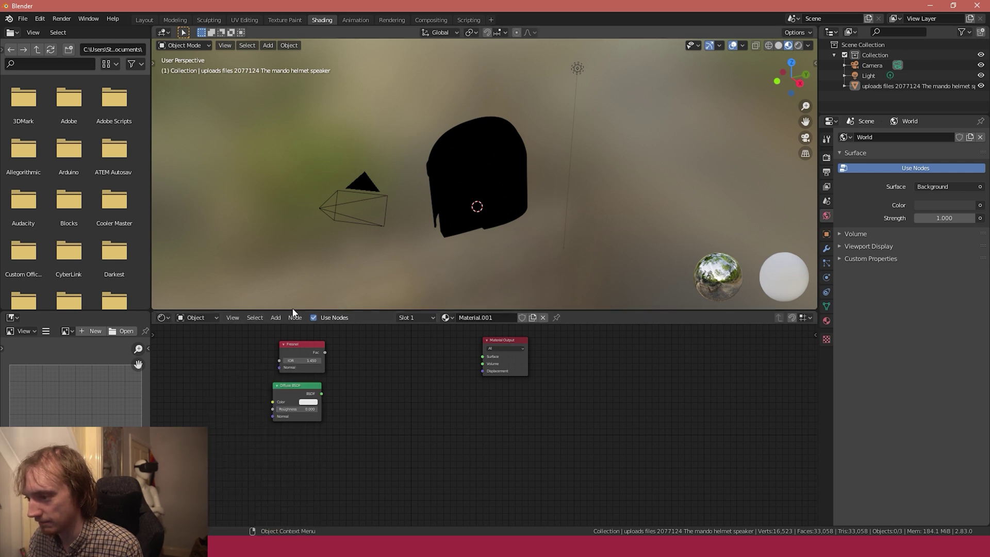
pyautogui.click(255, 318)
pyautogui.click(281, 330)
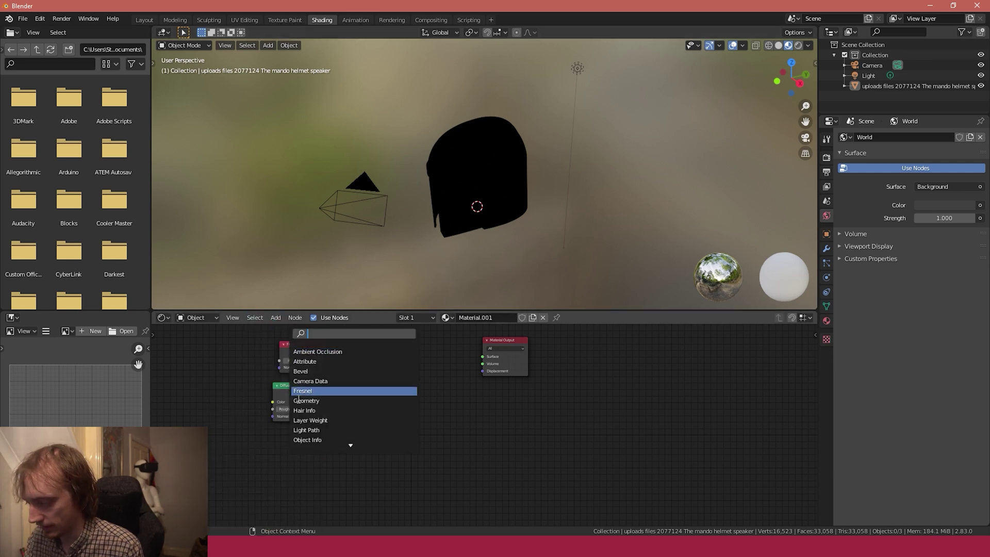
pyautogui.write('glo')
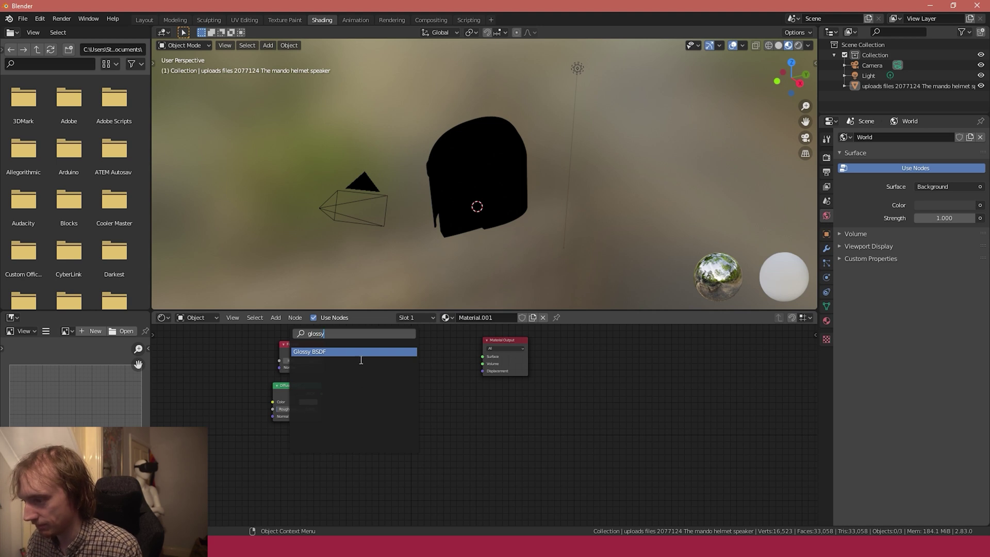
pyautogui.write('ssy')
pyautogui.press('Return')
pyautogui.click(321, 503)
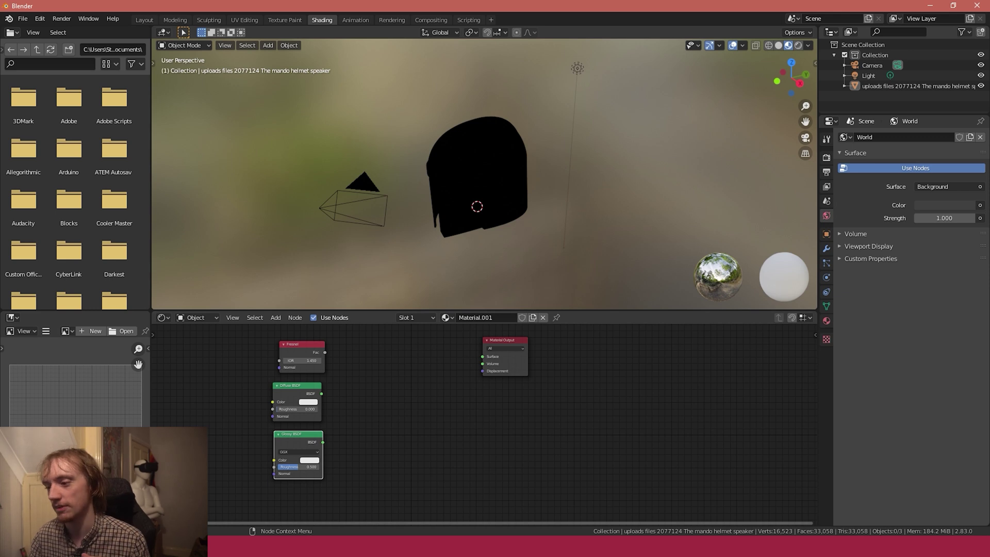
# Step: Add a Mix Shader node between the three new nodes and the Material Output
pyautogui.rightClick(358, 388)
pyautogui.click(276, 318)
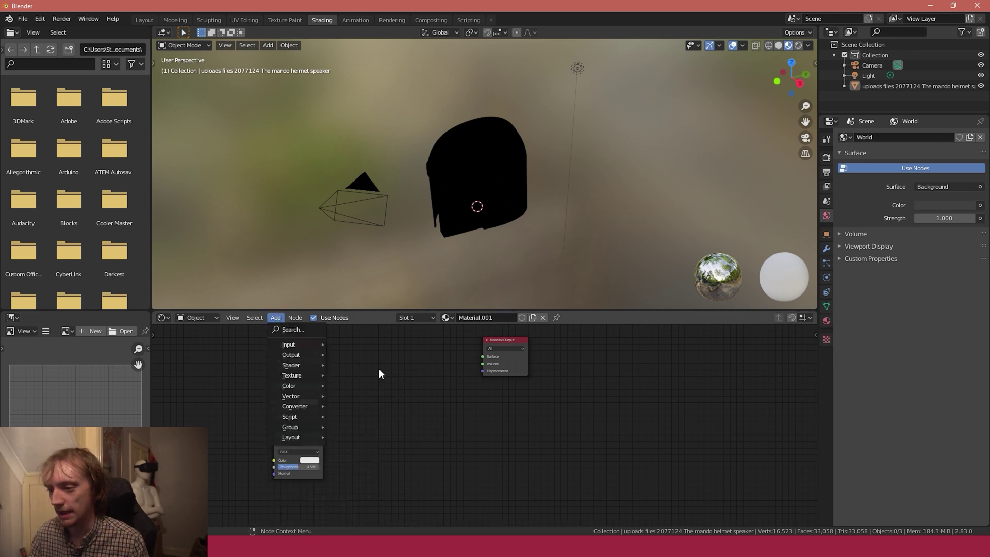
pyautogui.click(299, 458)
pyautogui.write('mix')
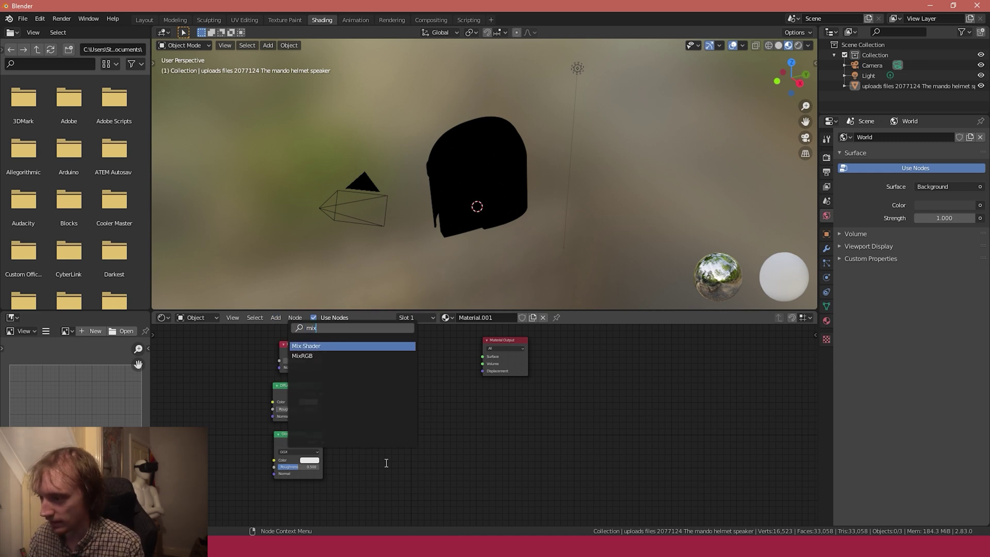
pyautogui.click(319, 346)
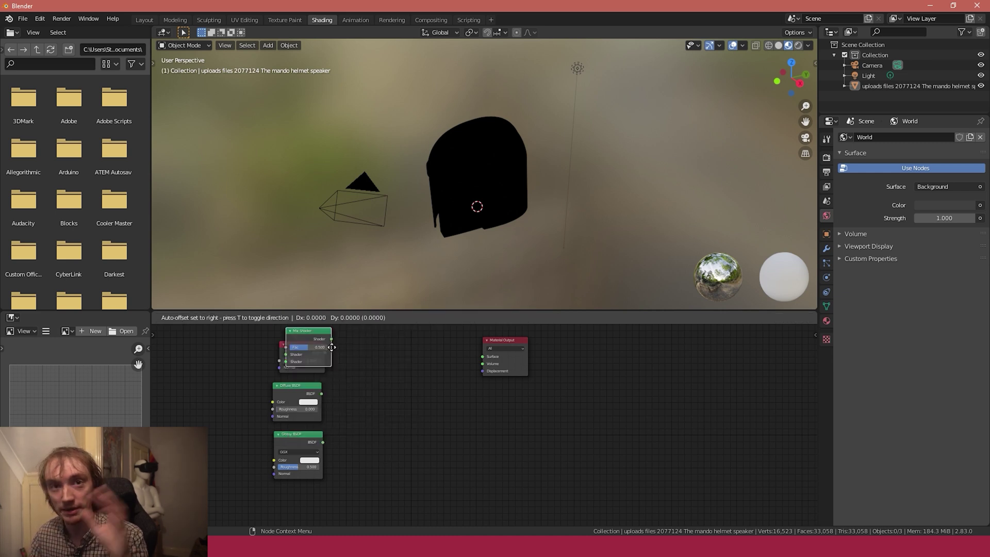
pyautogui.click(445, 418)
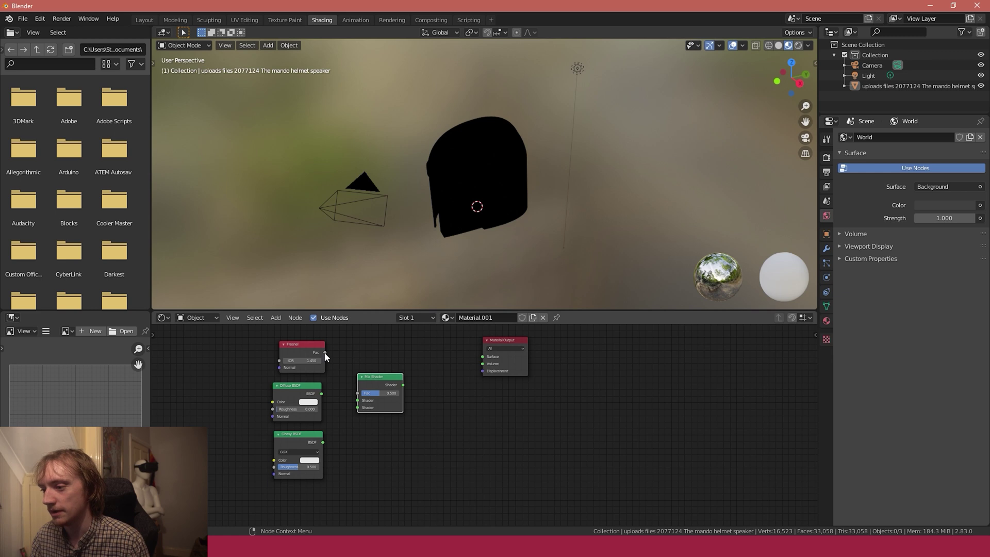
# Step: Connect Fresnel to the Mix Shader's Fac, Diffuse and Glossy to its two shader inputs, and its output to the Material Output's Surface
pyautogui.moveTo(324, 353); pyautogui.dragTo(358, 400)
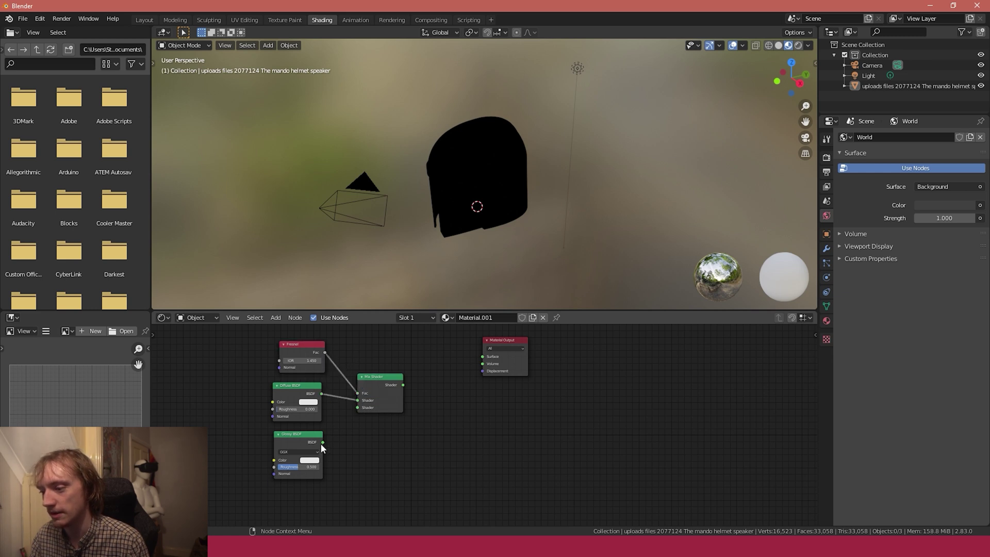
pyautogui.moveTo(322, 442); pyautogui.dragTo(357, 407)
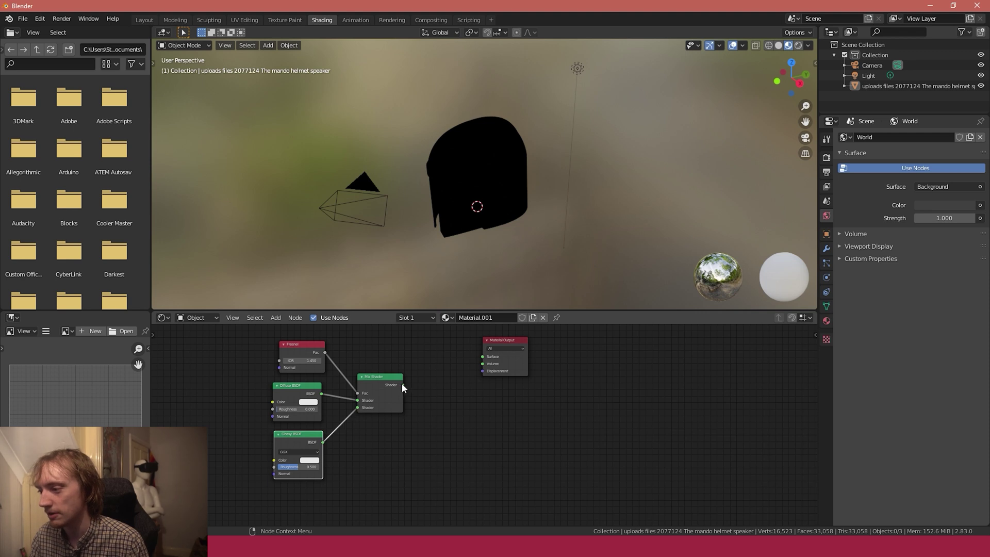
pyautogui.moveTo(403, 385)
pyautogui.mouseDown()
pyautogui.moveTo(528, 385)
pyautogui.moveTo(487, 350)
pyautogui.moveTo(481, 357)
pyautogui.moveTo(500, 354)
pyautogui.moveTo(479, 386)
pyautogui.mouseUp()
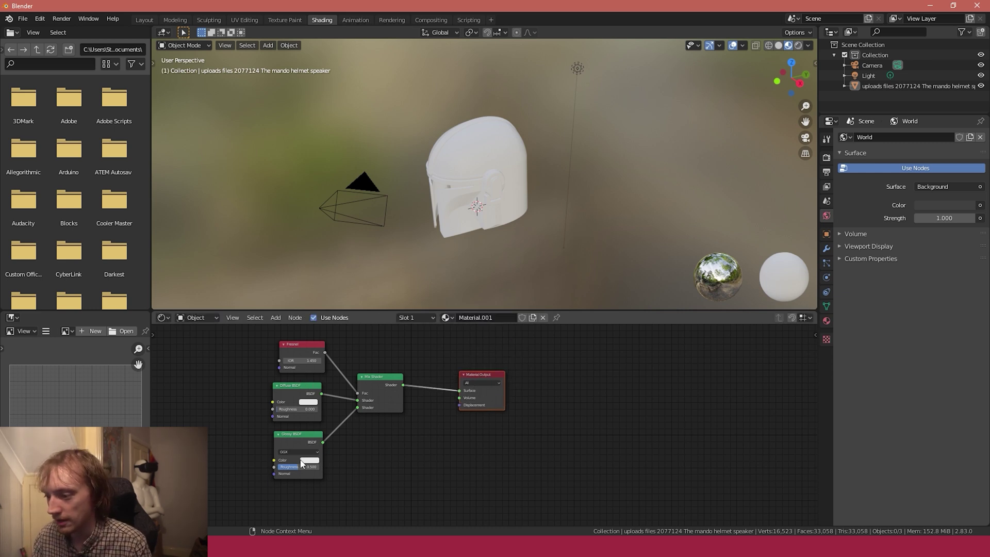
# Step: Set the Glossy BSDF roughness to 0.000 and the Fresnel IOR to 0.000
pyautogui.moveTo(303, 463); pyautogui.dragTo(288, 463)
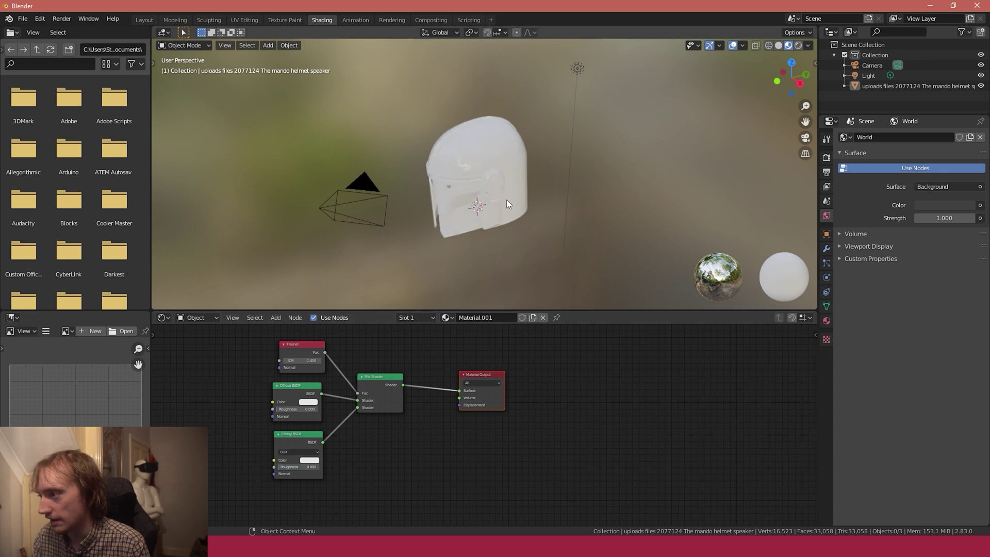
pyautogui.moveTo(507, 199); pyautogui.dragTo(489, 232, button='middle')
pyautogui.scroll(4, 469, 198)
pyautogui.moveTo(470, 199); pyautogui.dragTo(519, 183, button='middle')
pyautogui.moveTo(307, 360); pyautogui.dragTo(356, 361)
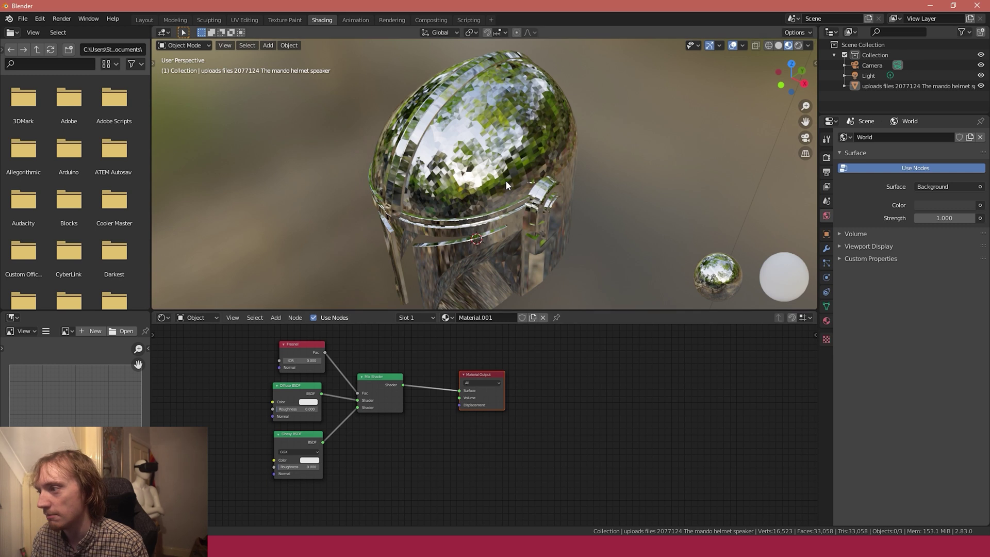
# Step: Check the reflective helmet from several angles, and change the Diffuse BSDF colour to a dark violet
pyautogui.moveTo(487, 158); pyautogui.dragTo(515, 177)
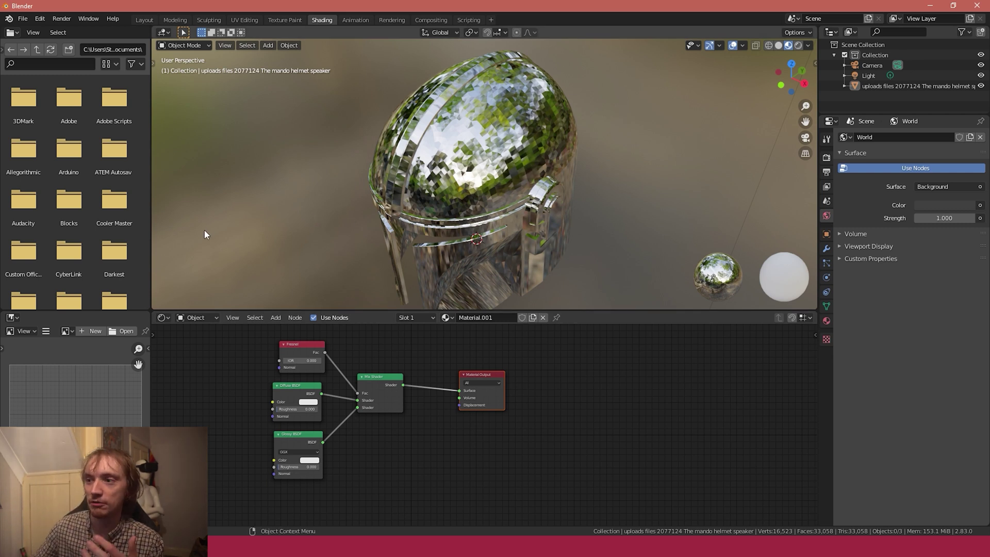
pyautogui.moveTo(362, 237); pyautogui.dragTo(693, 257, button='middle')
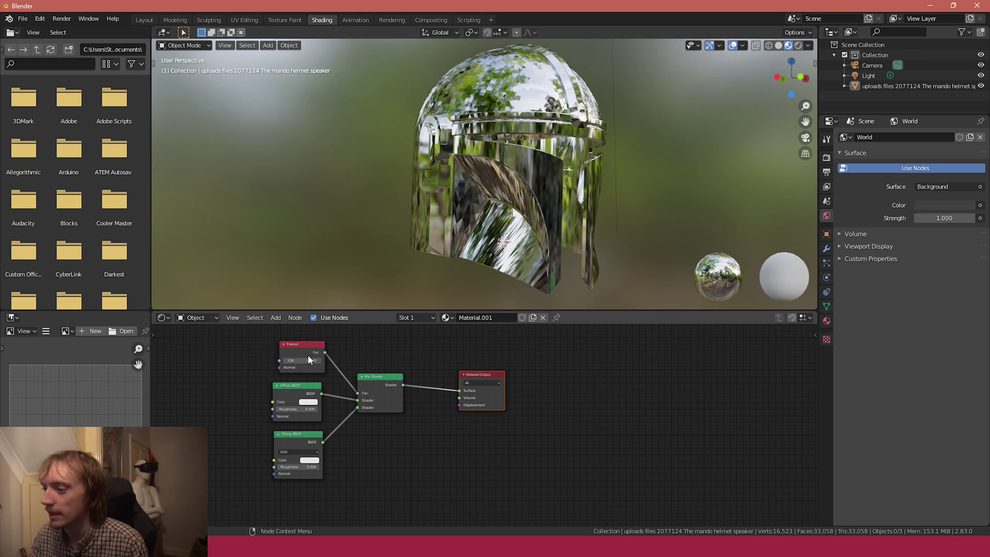
pyautogui.moveTo(661, 112); pyautogui.dragTo(538, 164, button='middle')
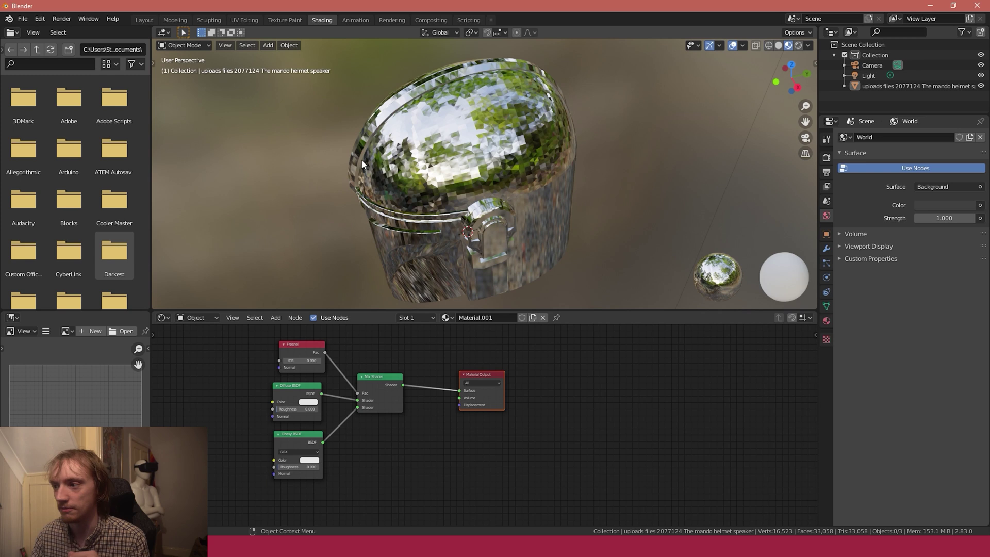
pyautogui.moveTo(447, 172); pyautogui.dragTo(493, 147, button='middle')
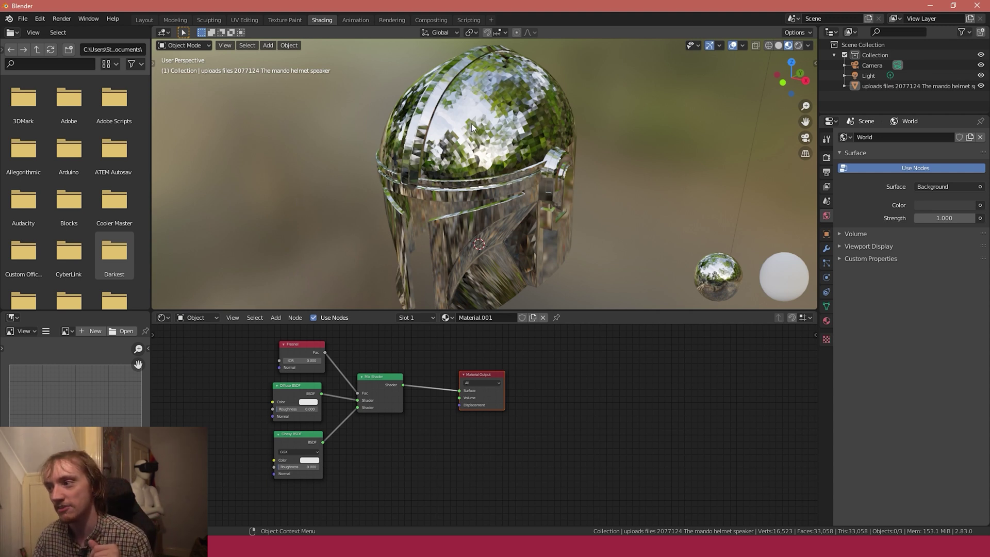
pyautogui.moveTo(471, 123); pyautogui.dragTo(513, 125, button='middle')
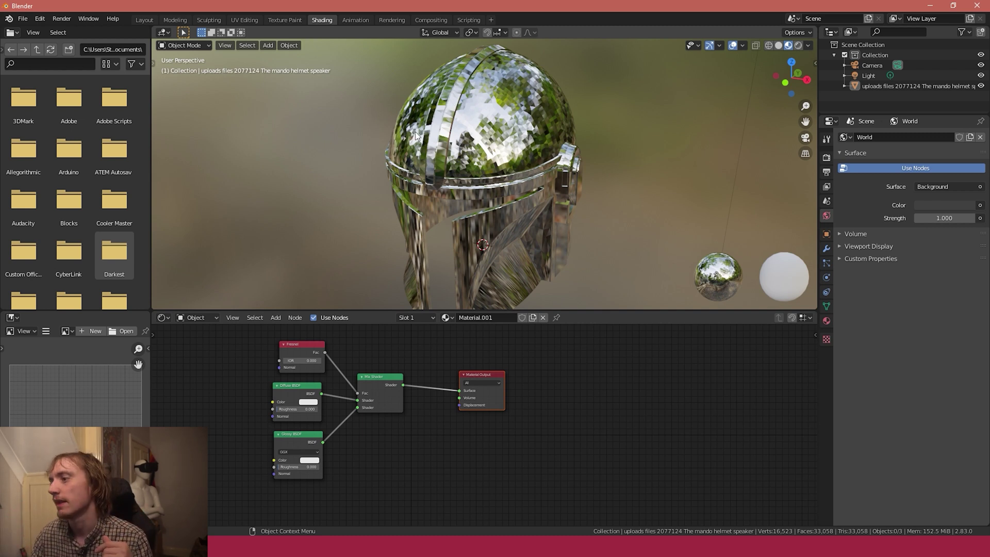
pyautogui.click(304, 408)
pyautogui.click(306, 345)
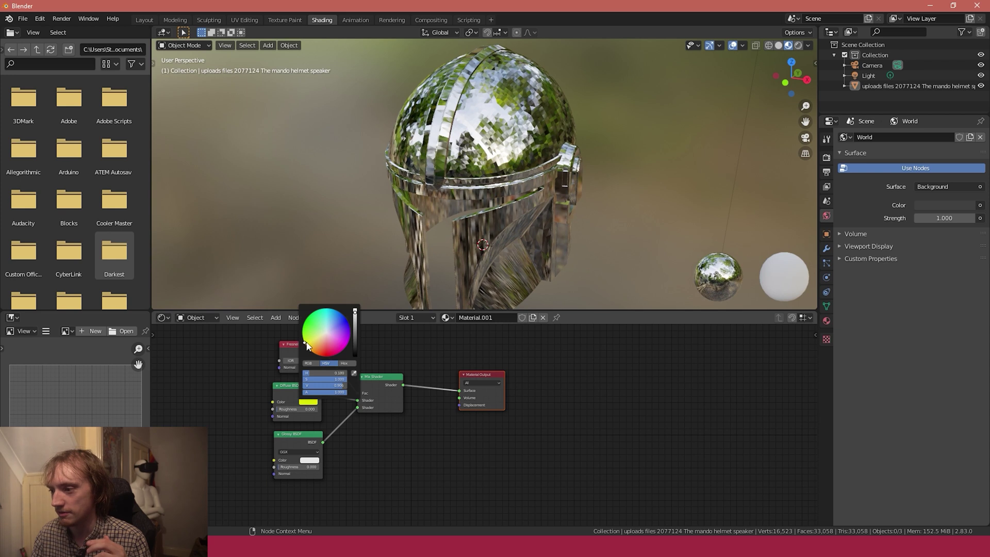
pyautogui.click(351, 336)
pyautogui.moveTo(355, 333); pyautogui.dragTo(354, 343)
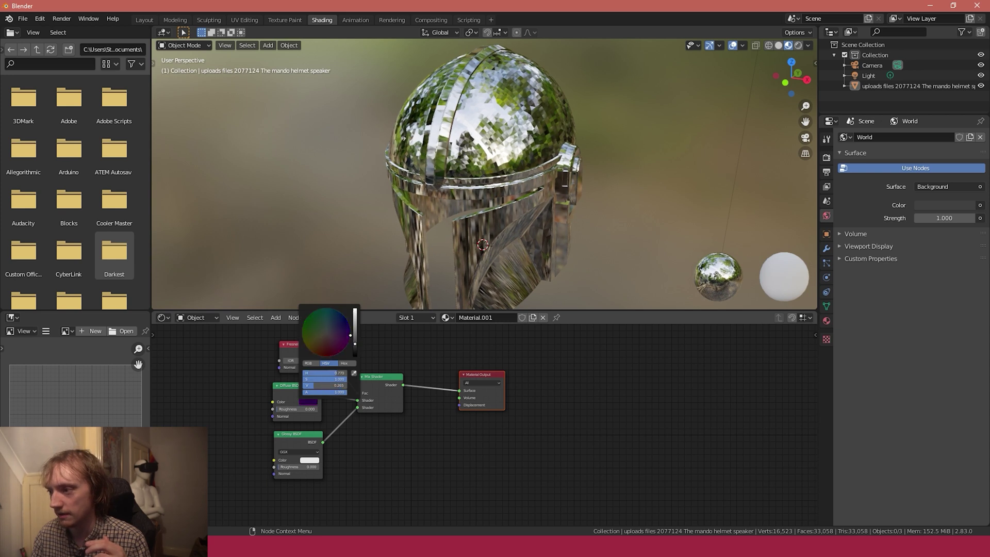
# Step: Change the Diffuse BSDF colour to green and raise its brightness until it is a vivid light green
pyautogui.click(309, 330)
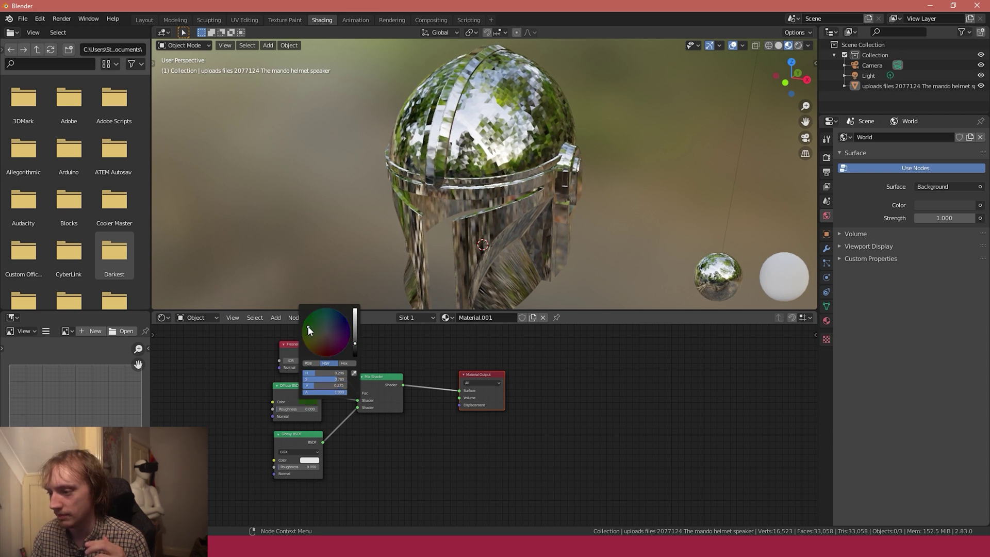
pyautogui.moveTo(312, 409); pyautogui.dragTo(355, 409)
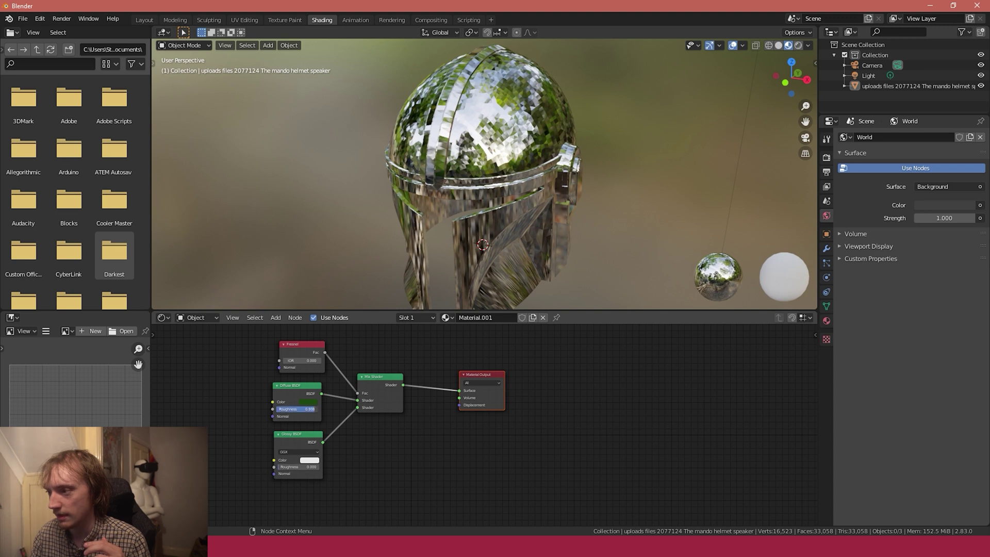
pyautogui.press('Escape')
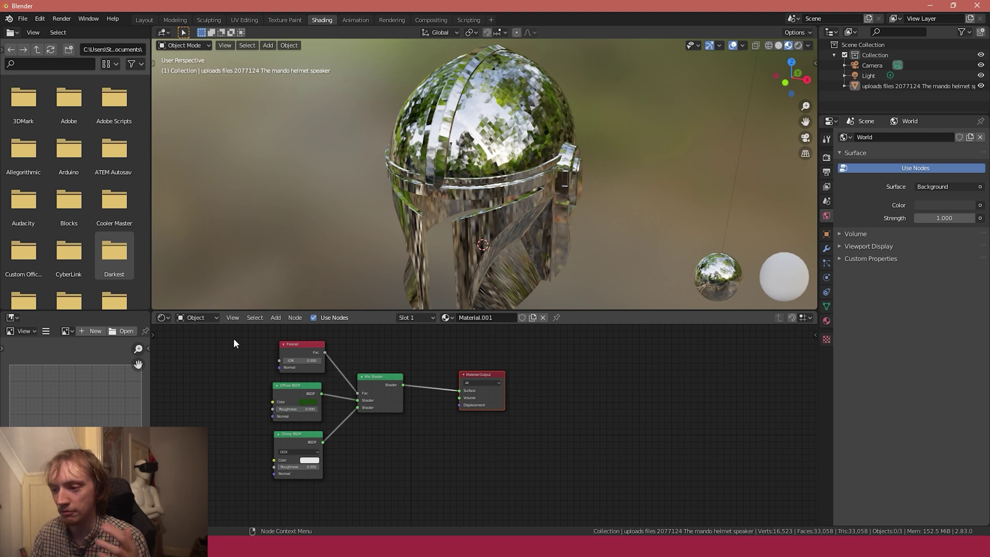
pyautogui.click(307, 402)
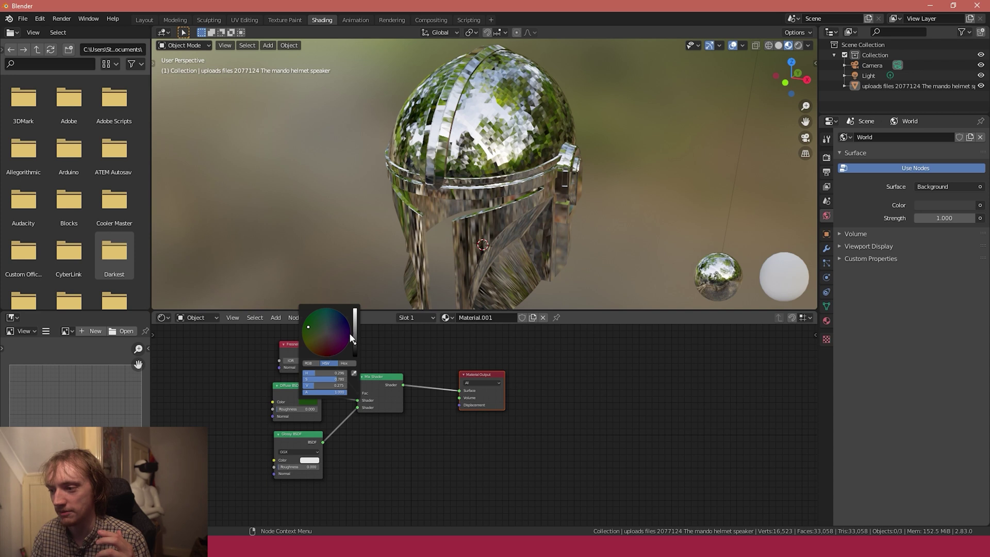
pyautogui.moveTo(355, 335); pyautogui.dragTo(355, 310)
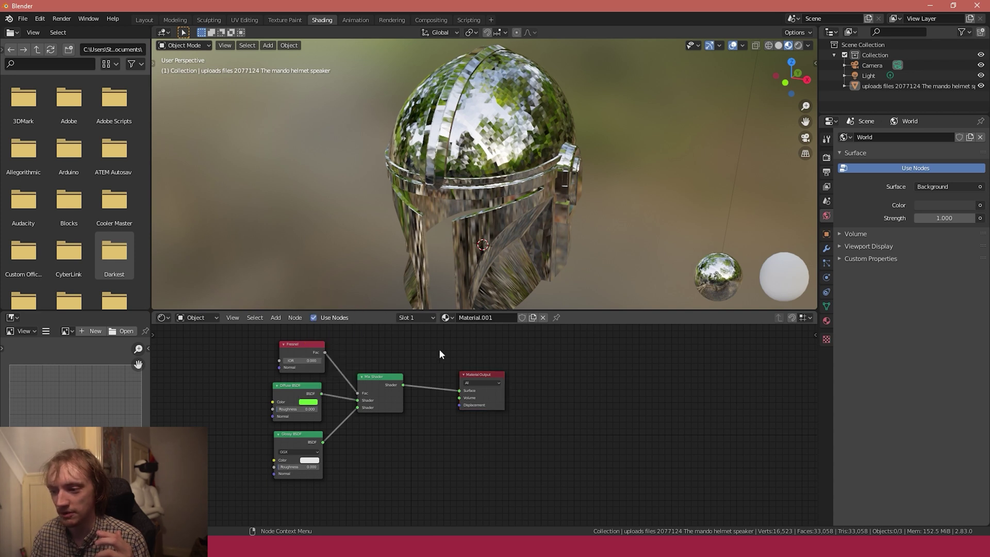
# Step: Brighten the Glossy BSDF colour to a near-white with a very faint pink tint
pyautogui.click(306, 461)
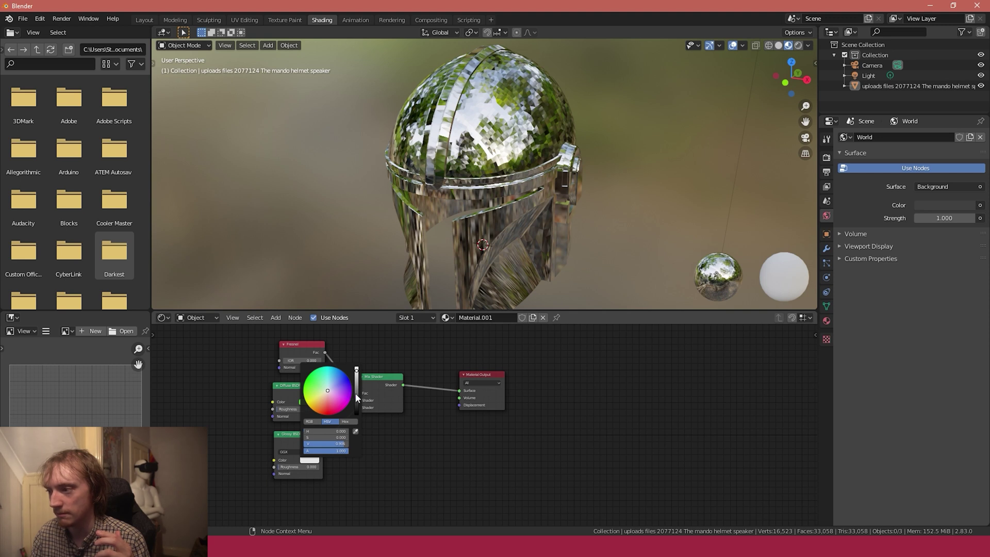
pyautogui.moveTo(357, 397); pyautogui.dragTo(356, 368)
pyautogui.moveTo(333, 399)
pyautogui.mouseDown()
pyautogui.moveTo(340, 370)
pyautogui.moveTo(328, 393)
pyautogui.mouseUp()
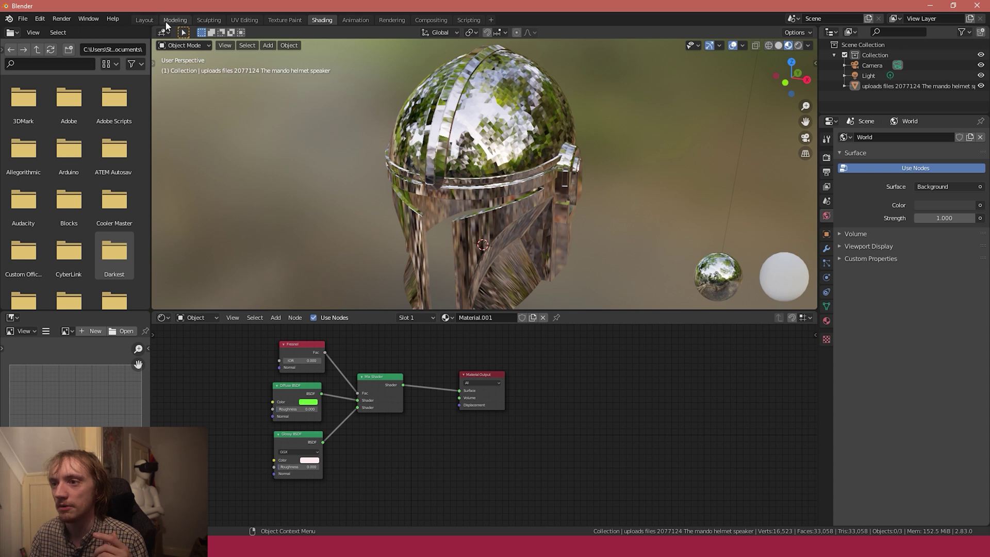
# Step: Switch to the Layout workspace, select the helmet and show it in Material Preview shading from the front
pyautogui.click(144, 20)
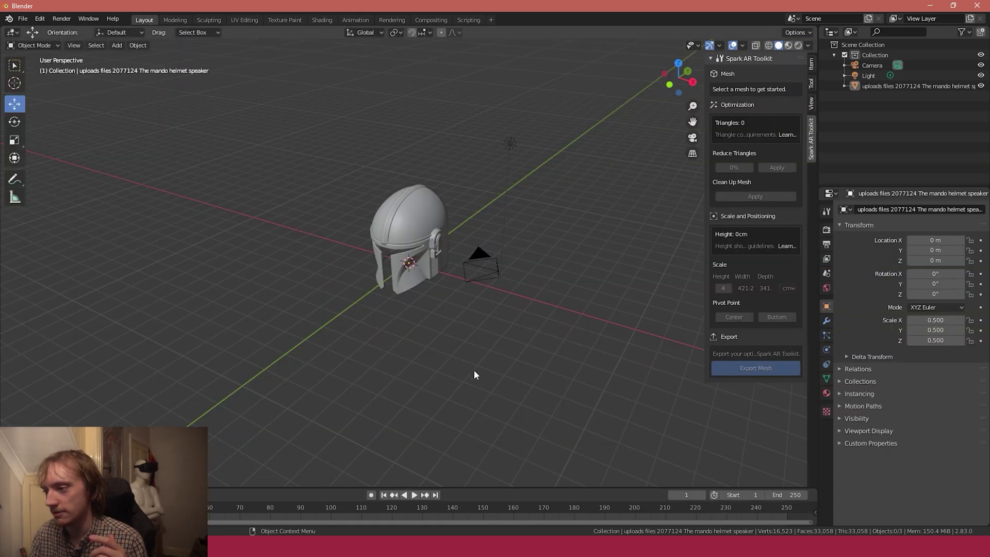
pyautogui.click(401, 223)
pyautogui.press('z')
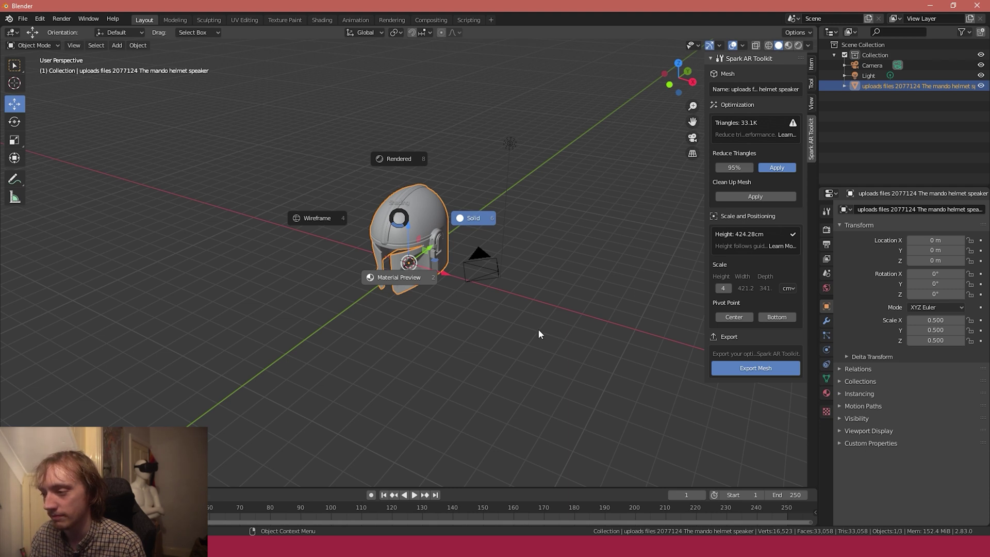
pyautogui.press('2')
pyautogui.moveTo(428, 314)
pyautogui.mouseDown(button='middle')
pyautogui.moveTo(420, 332)
pyautogui.moveTo(530, 333)
pyautogui.moveTo(428, 333)
pyautogui.moveTo(418, 321)
pyautogui.moveTo(475, 339)
pyautogui.mouseUp(button='middle')
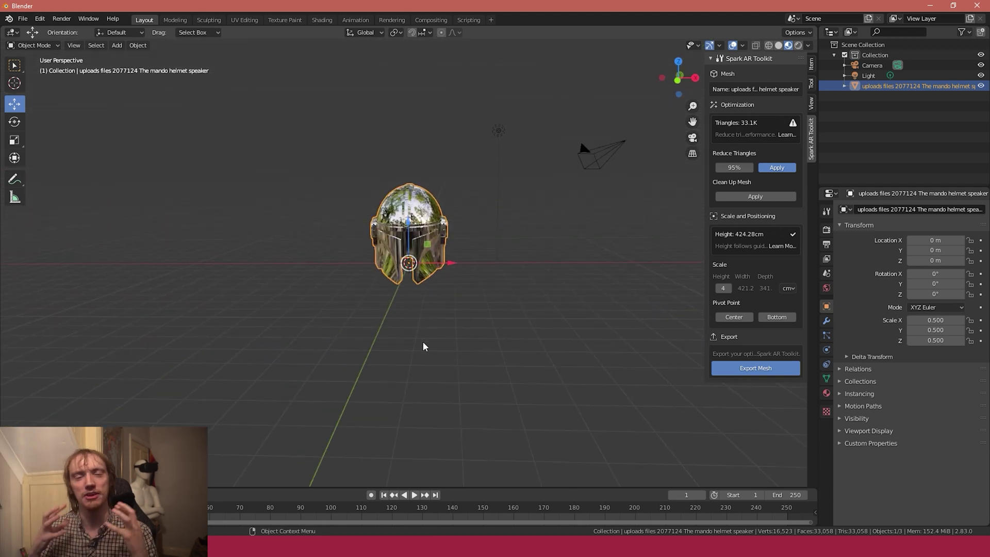